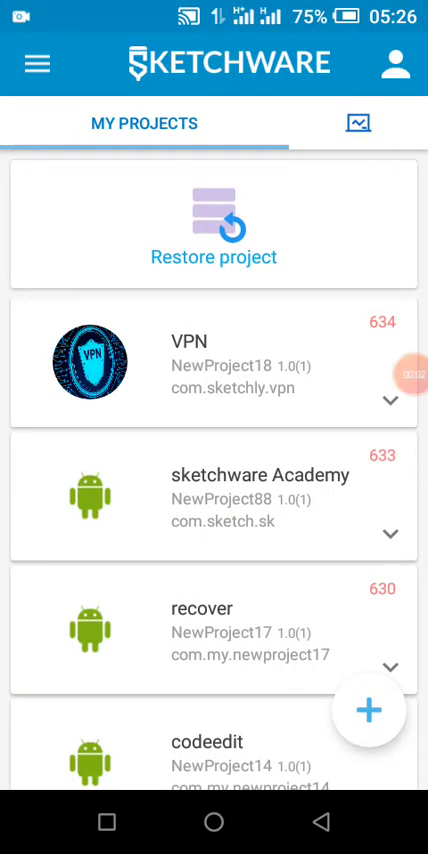
Open the VPN project and bring up its build settings.
left_click(214, 362)
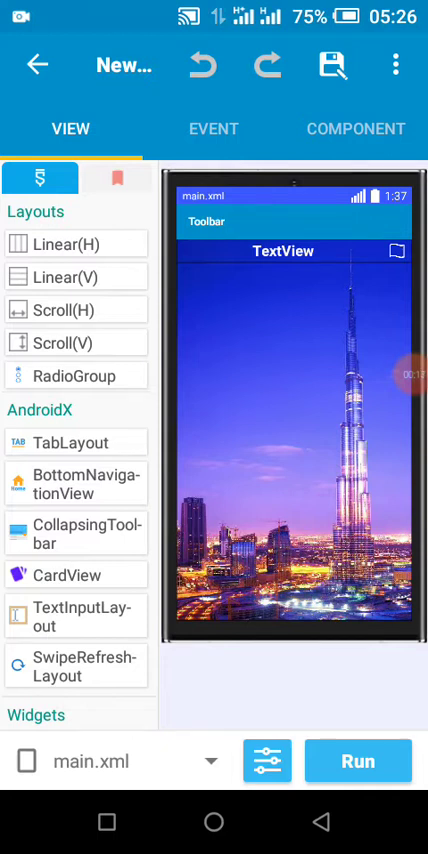
left_click(267, 761)
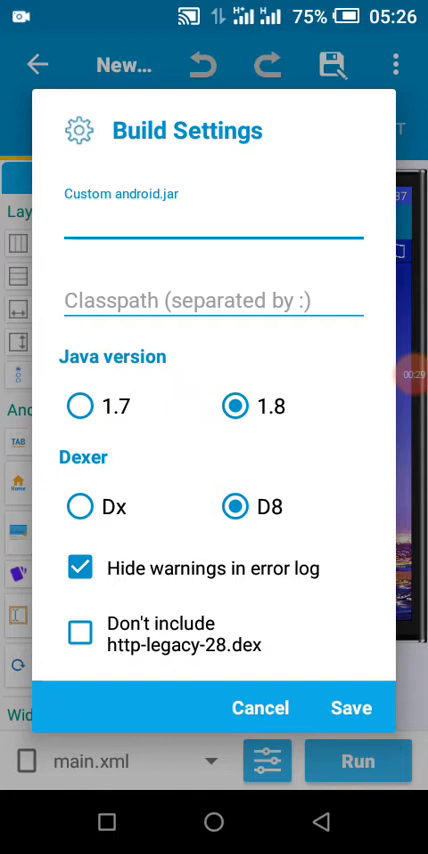
Save the VPN project's build settings with Java 1.8 and the D8 dexer.
left_click(260, 707)
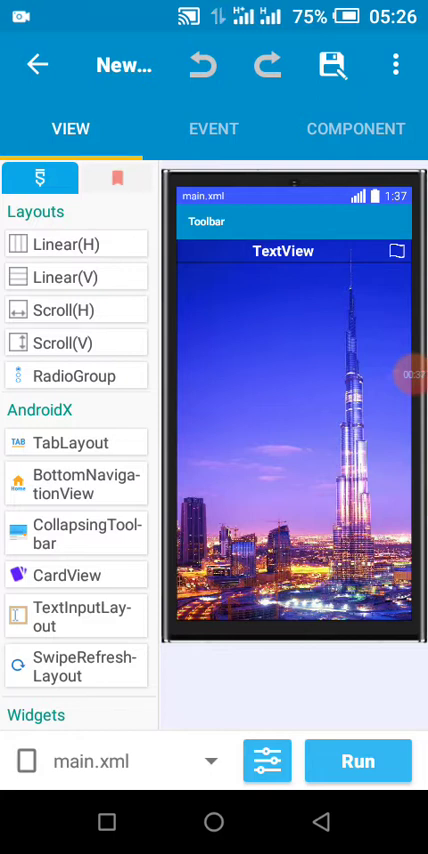
left_click(396, 64)
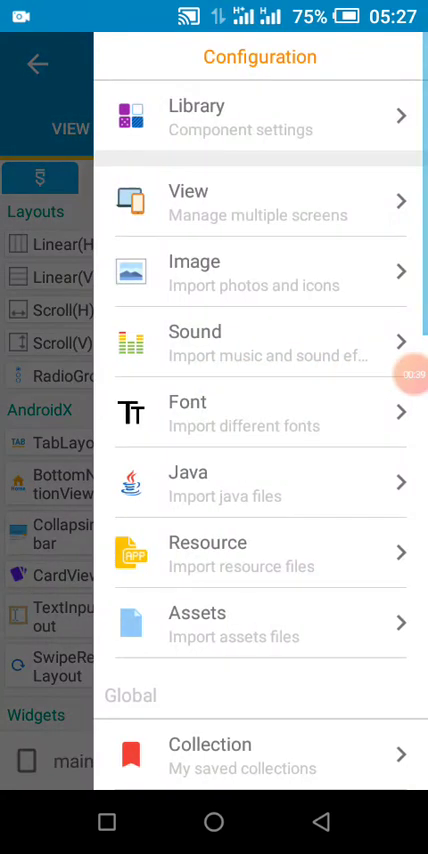
scroll(260, 450, "down", 5)
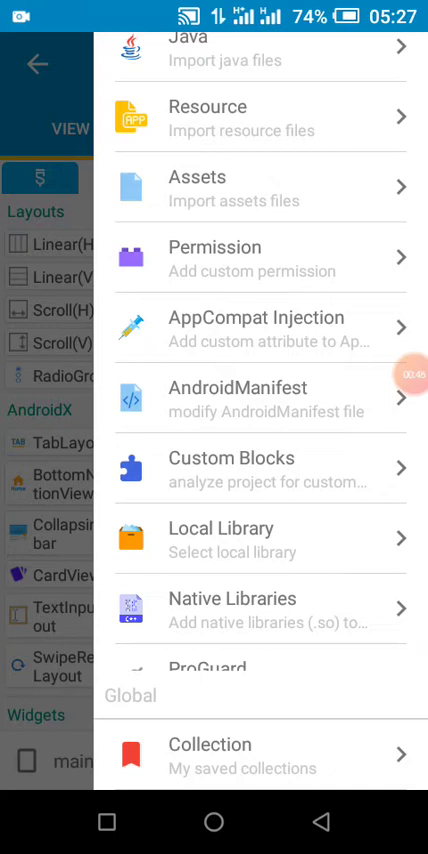
Check the manifest's app components, application attributes including extractNativeLibs, and permissions.
left_click(250, 399)
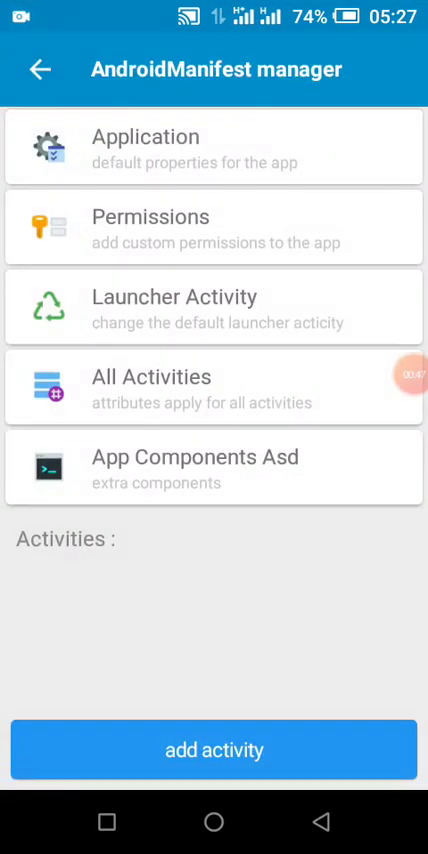
left_click(195, 467)
left_click(107, 755)
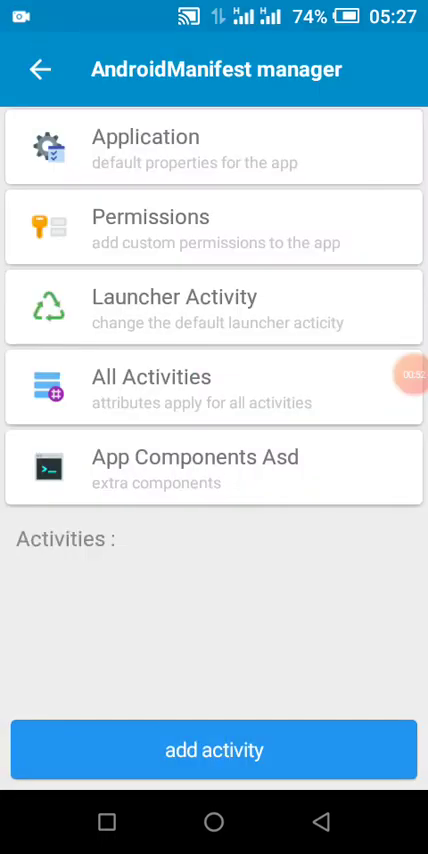
left_click(195, 148)
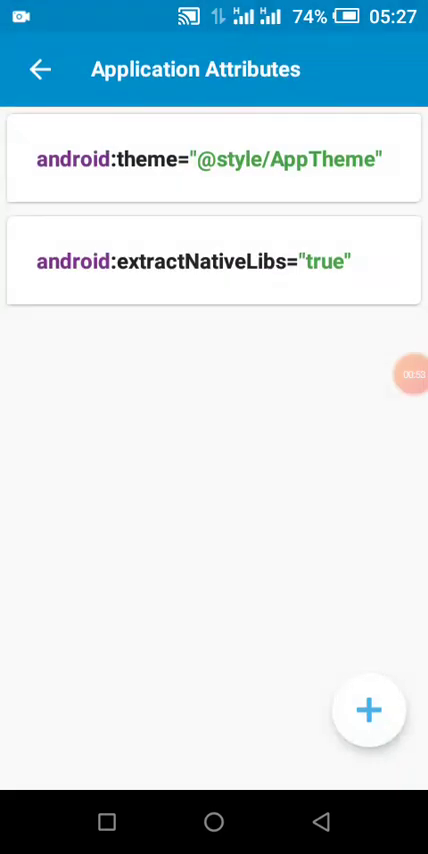
left_click(214, 261)
left_click(321, 821)
left_click(214, 228)
left_click(321, 821)
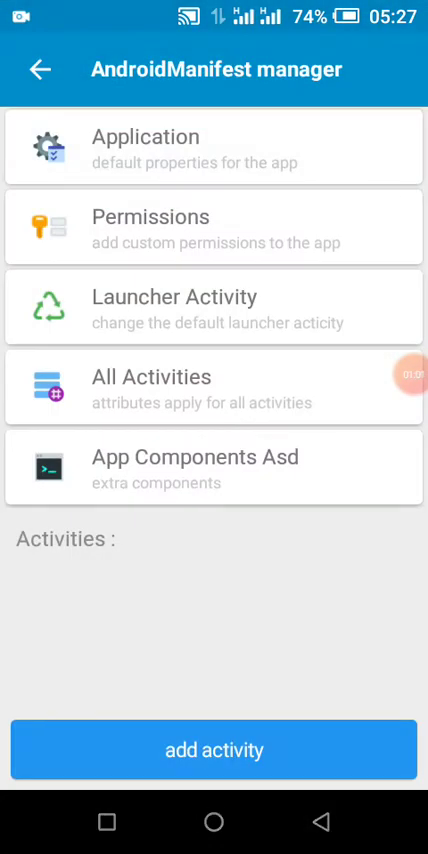
left_click(321, 821)
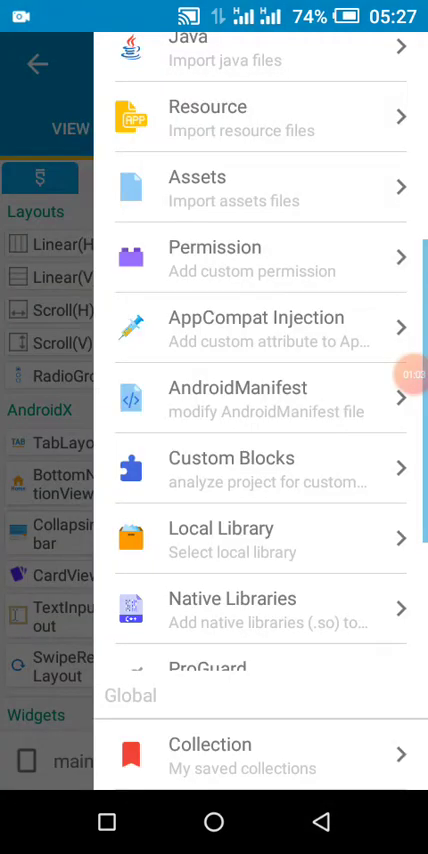
scroll(260, 450, "down", 5)
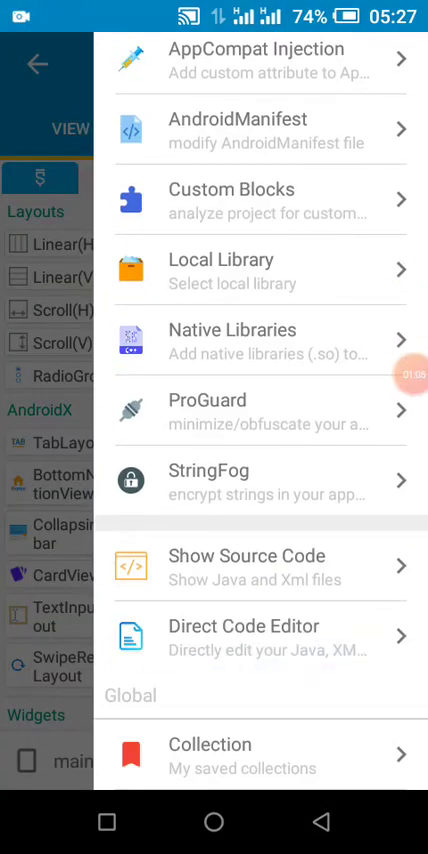
Swipe to MainActivity's onCreate and Import events, then reopen the configuration menu.
left_click(321, 821)
left_click_drag(330, 450, 60, 450)
mouse_move(330, 450)
left_mouse_down()
mouse_move(60, 450)
mouse_move(330, 450)
left_mouse_up()
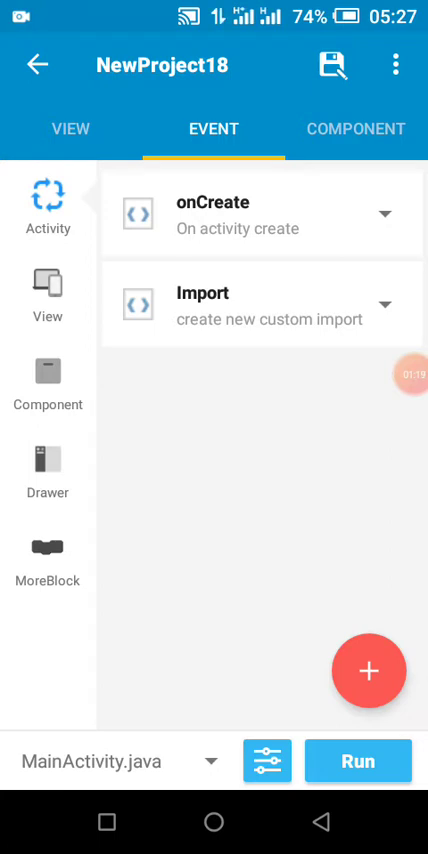
left_click(396, 64)
scroll(260, 400, "up", 3)
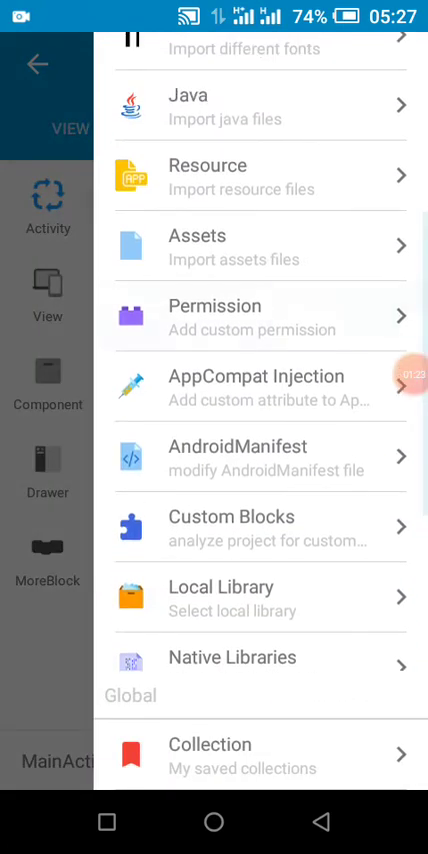
Tick the INTERNET and ACCESS_NETWORK_STATE permissions and return to the main.xml layout.
left_click(250, 316)
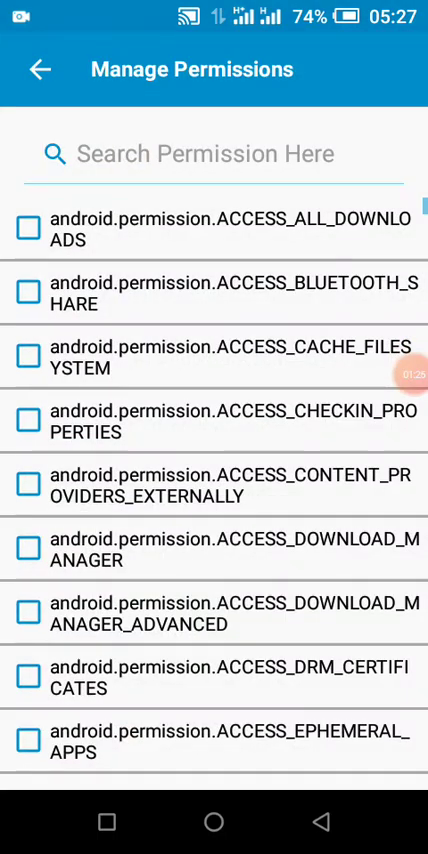
type("permission")
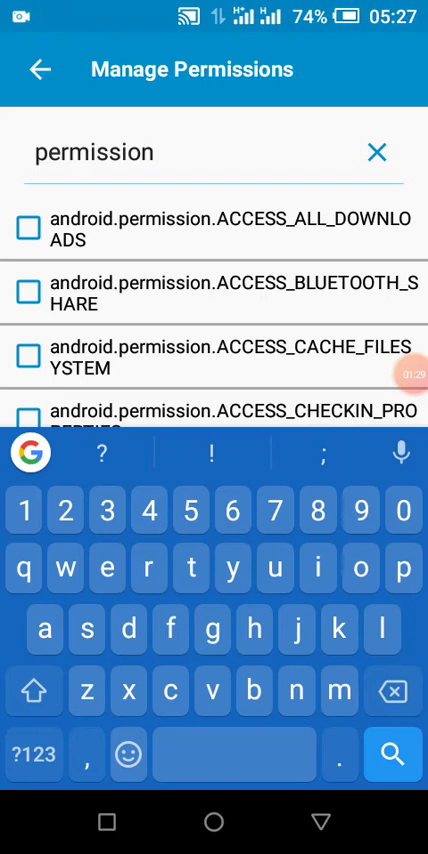
key("BackSpace")
key("BackSpace")
key("BackSpace")
key("BackSpace")
key("BackSpace")
key("BackSpace")
type("intern")
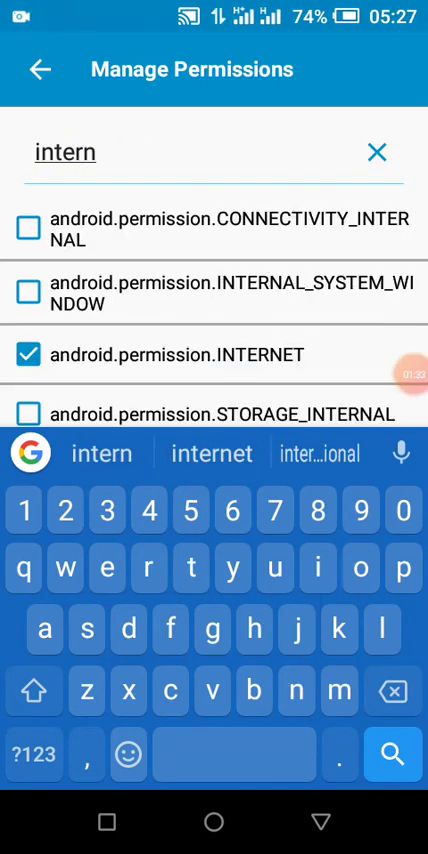
key("BackSpace")
key("BackSpace")
key("BackSpace")
key("BackSpace")
key("BackSpace")
type("access")
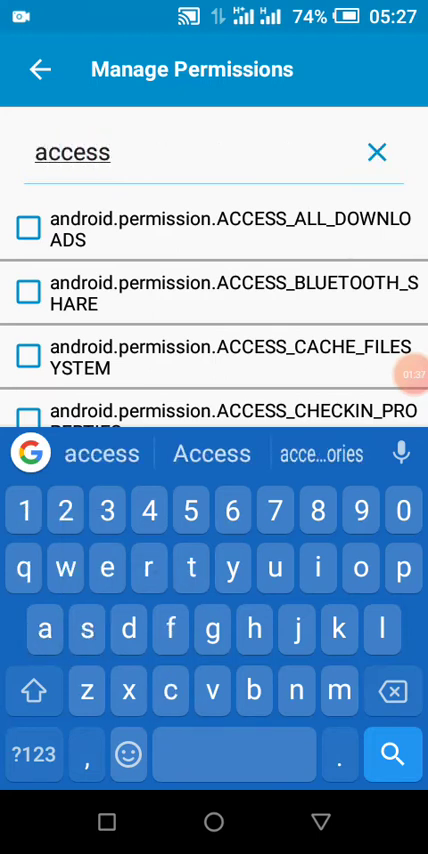
scroll(214, 310, "down", 5)
mouse_move(414, 372)
left_mouse_down()
mouse_move(415, 361)
mouse_move(415, 423)
mouse_move(418, 381)
mouse_move(414, 372)
left_mouse_up()
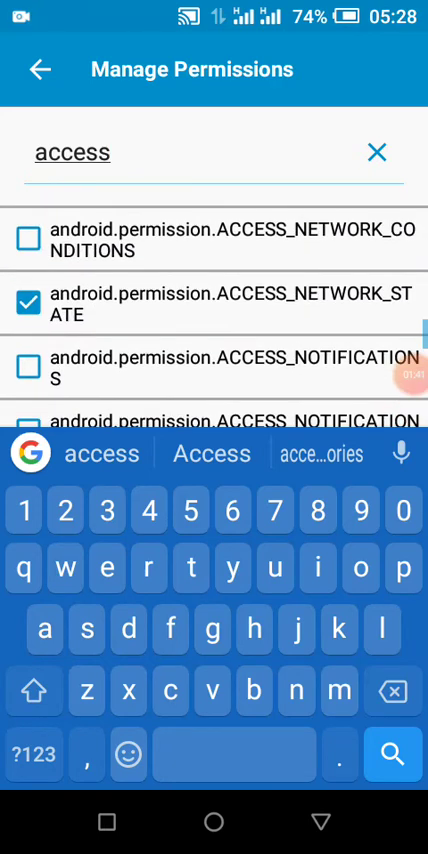
left_click(321, 821)
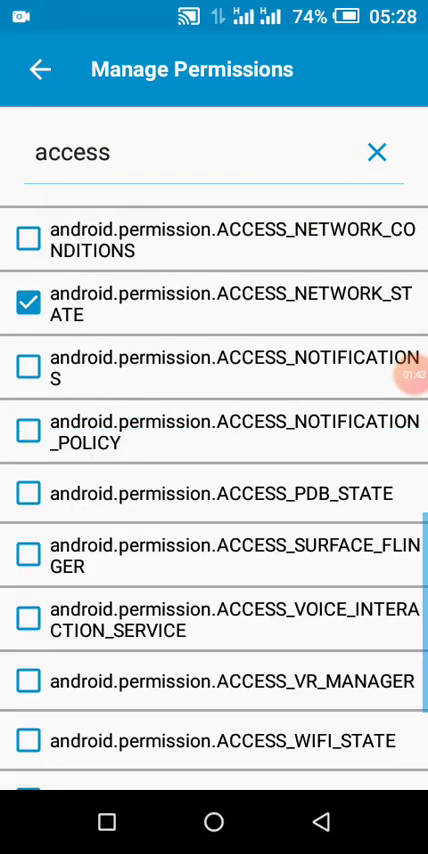
left_click(321, 821)
left_click(321, 821)
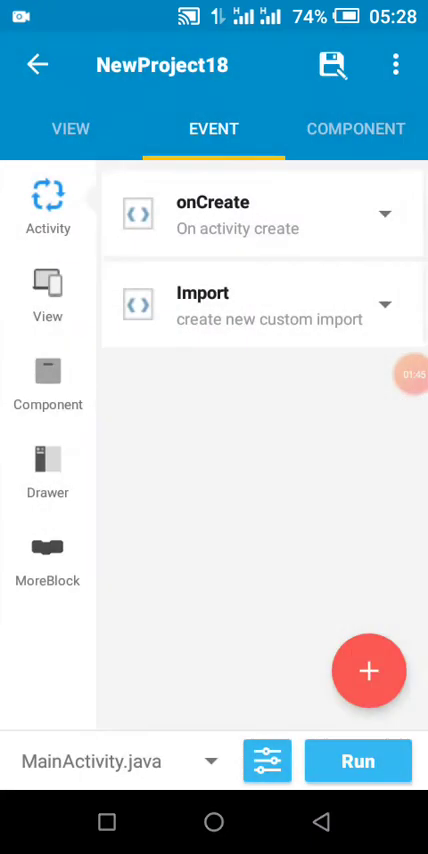
left_click(71, 128)
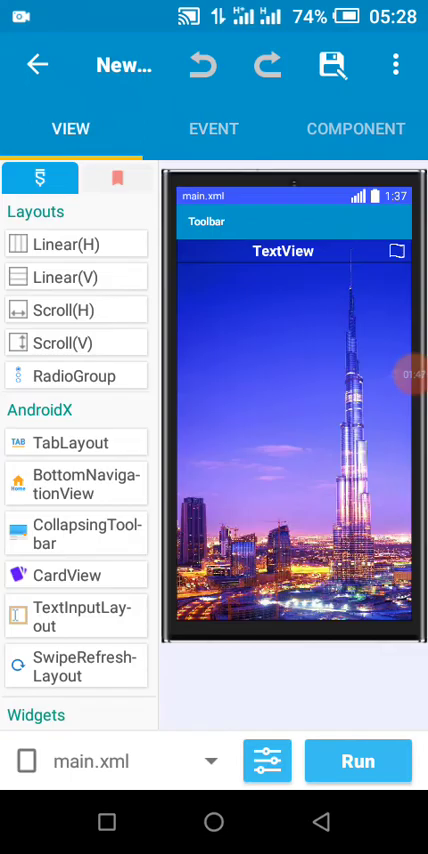
Leave Sketchware Pro and flip through the launcher pages to reach the browser.
left_click(214, 821)
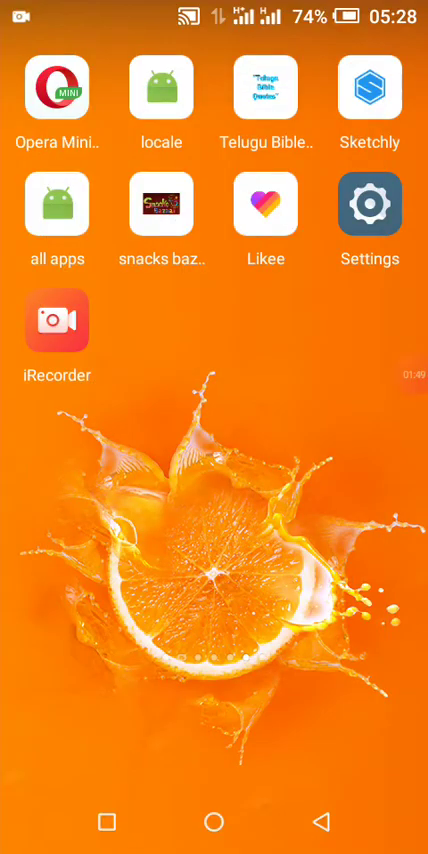
left_click_drag(100, 500, 330, 500)
left_click_drag(100, 500, 330, 500)
left_click_drag(100, 500, 330, 500)
left_click_drag(100, 500, 330, 500)
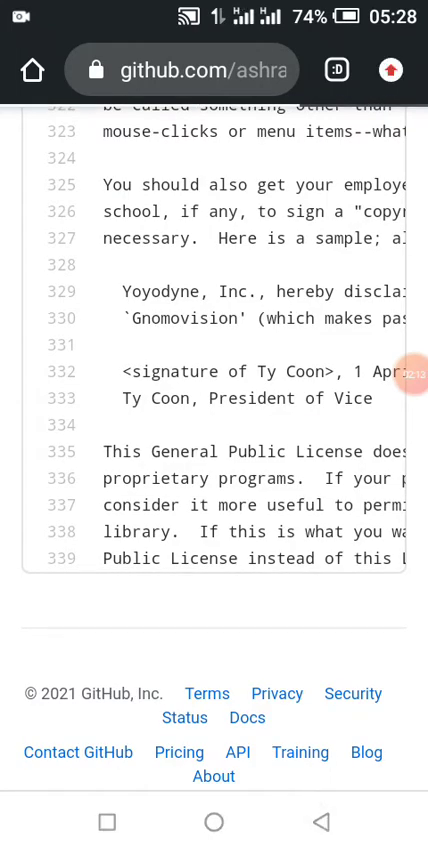
Return to Cake-VPN's main page and read its README down to Releases.
left_click(321, 821)
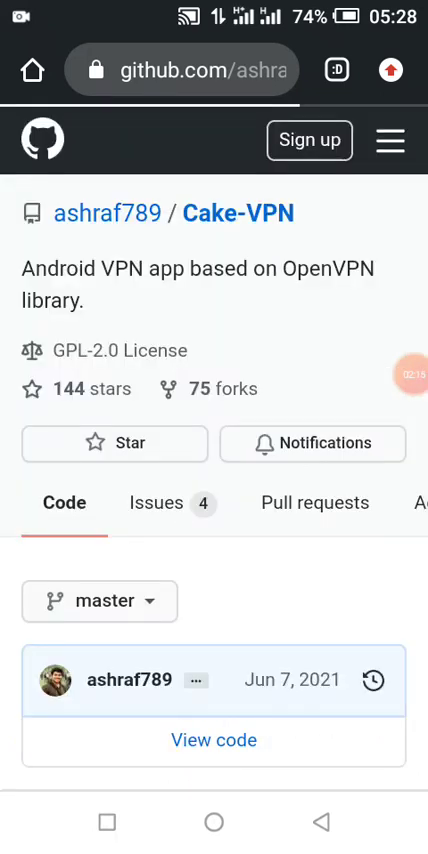
scroll(214, 430, "down", 15)
scroll(214, 430, "down", 2)
scroll(214, 430, "down", 6)
scroll(214, 430, "up", 5)
scroll(214, 430, "up", 8)
scroll(214, 430, "up", 3)
scroll(214, 430, "up", 5)
scroll(214, 430, "up", 5)
scroll(214, 430, "up", 5)
scroll(214, 430, "down", 3)
scroll(214, 430, "down", 2)
scroll(214, 430, "down", 3)
scroll(214, 430, "down", 3)
scroll(214, 430, "down", 2)
scroll(214, 430, "down", 2)
scroll(214, 430, "down", 1)
scroll(214, 430, "down", 1)
scroll(214, 430, "down", 3)
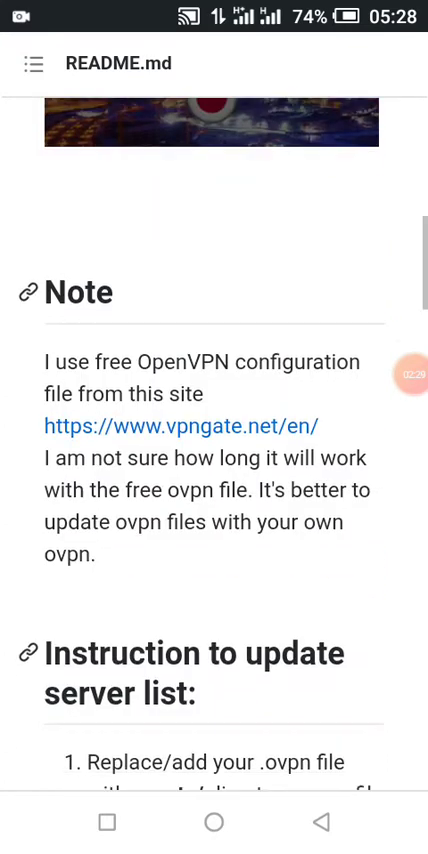
scroll(214, 430, "down", 1)
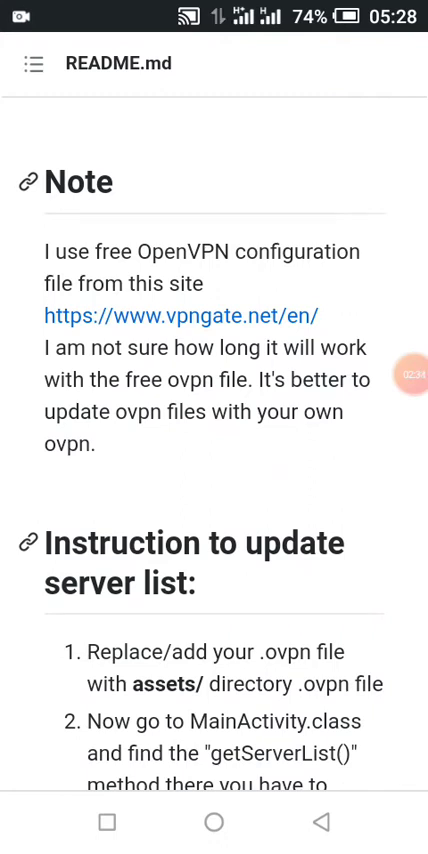
scroll(214, 440, "down", 2)
scroll(214, 440, "down", 4)
scroll(214, 440, "down", 5)
scroll(214, 440, "down", 5)
scroll(214, 440, "down", 5)
scroll(214, 440, "up", 3)
scroll(214, 440, "up", 2)
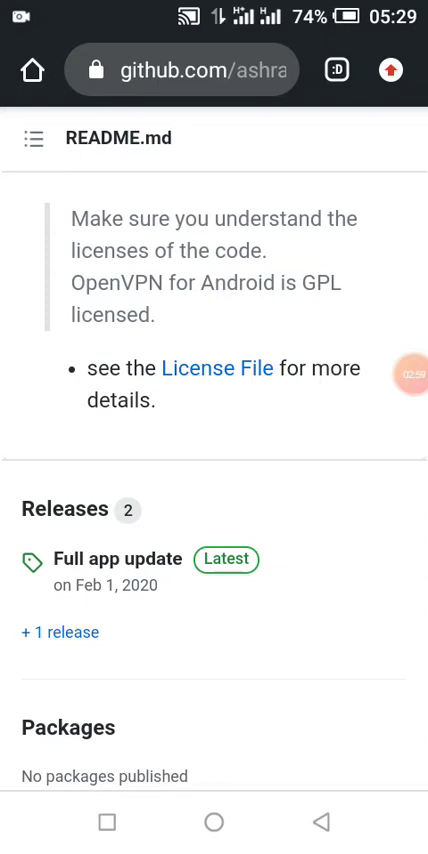
left_click(107, 821)
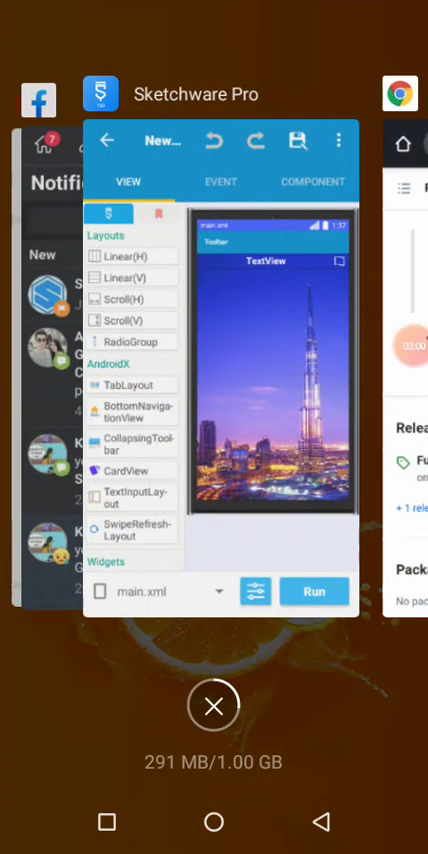
In the Direct Code Editor, review MainActivity.java, then load MyfFragmentActivity.java.
left_click(220, 380)
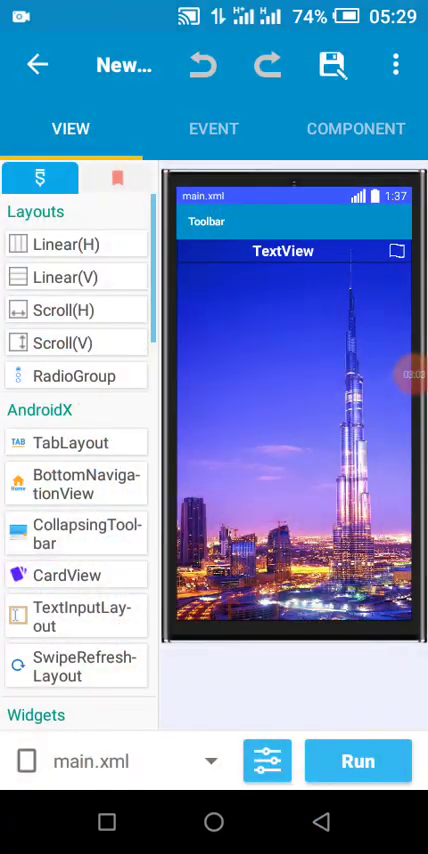
left_click(355, 128)
left_click_drag(420, 400, 200, 400)
scroll(260, 400, "down", 5)
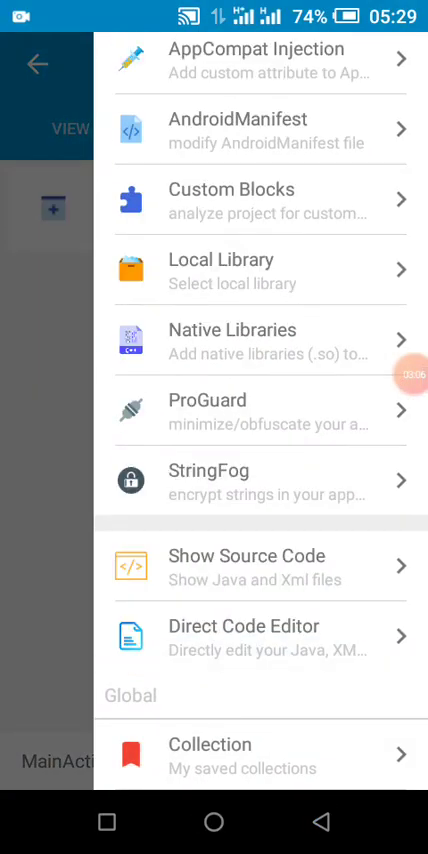
left_click(244, 636)
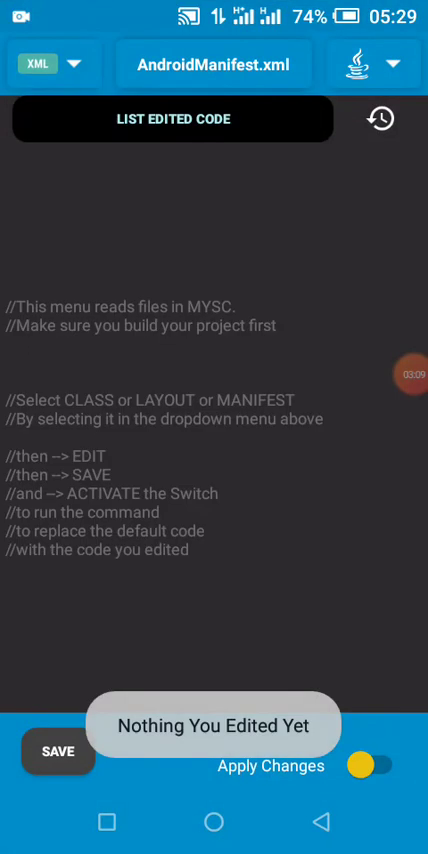
left_click(370, 64)
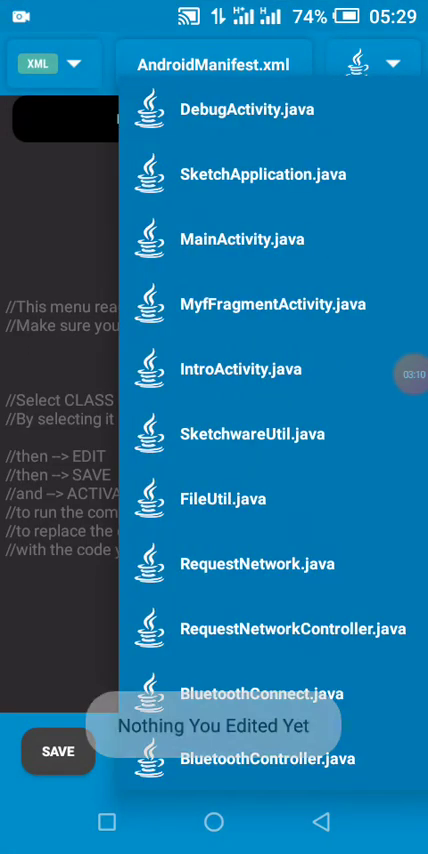
left_click(242, 239)
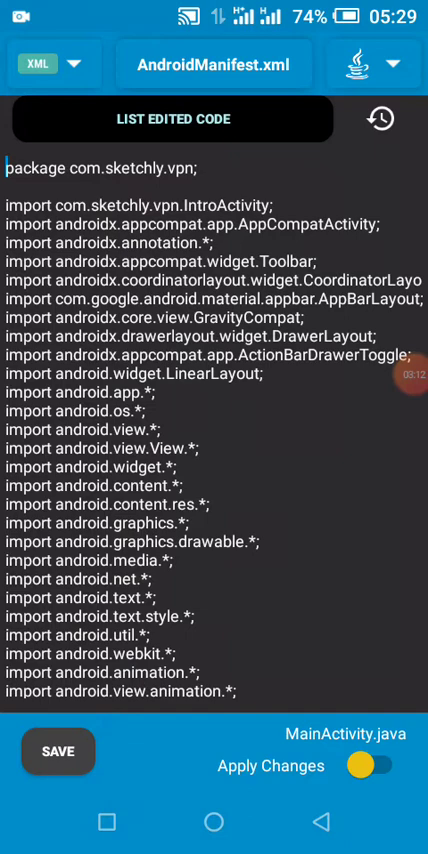
scroll(214, 420, "down", 5)
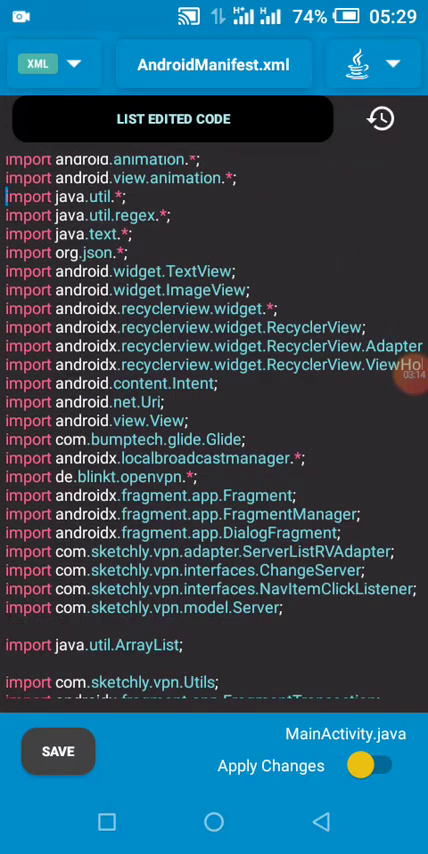
scroll(214, 420, "down", 5)
scroll(214, 400, "right", 2)
scroll(214, 400, "up", 2)
scroll(214, 400, "down", 3)
scroll(214, 400, "right", 2)
scroll(214, 400, "left", 2)
scroll(214, 400, "down", 2)
scroll(214, 400, "right", 2)
scroll(214, 400, "left", 2)
scroll(214, 400, "right", 3)
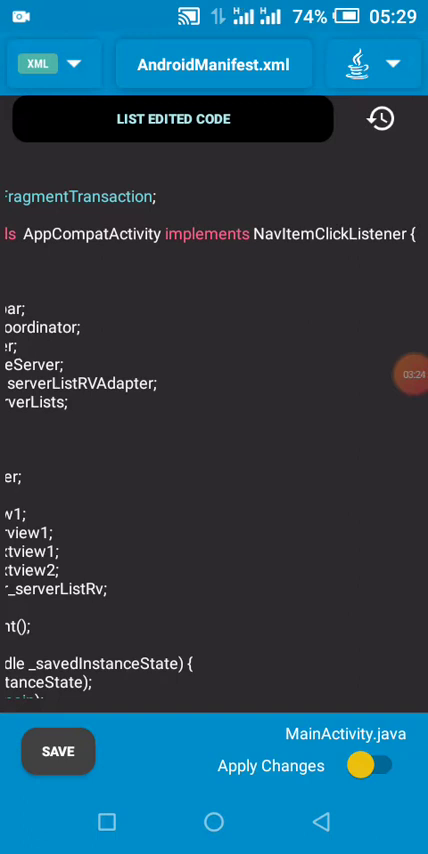
scroll(214, 400, "left", 3)
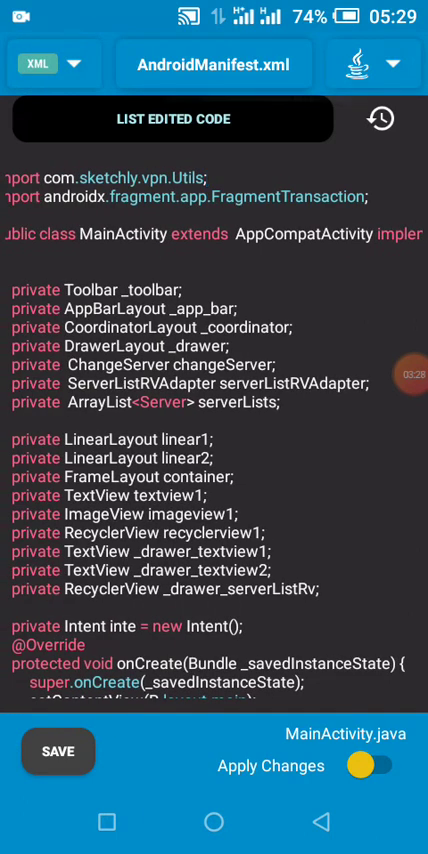
left_click(372, 64)
left_click(272, 304)
scroll(214, 400, "down", 5)
scroll(214, 400, "down", 5)
scroll(214, 400, "right", 3)
scroll(214, 400, "left", 3)
scroll(214, 400, "right", 3)
scroll(214, 400, "up", 1)
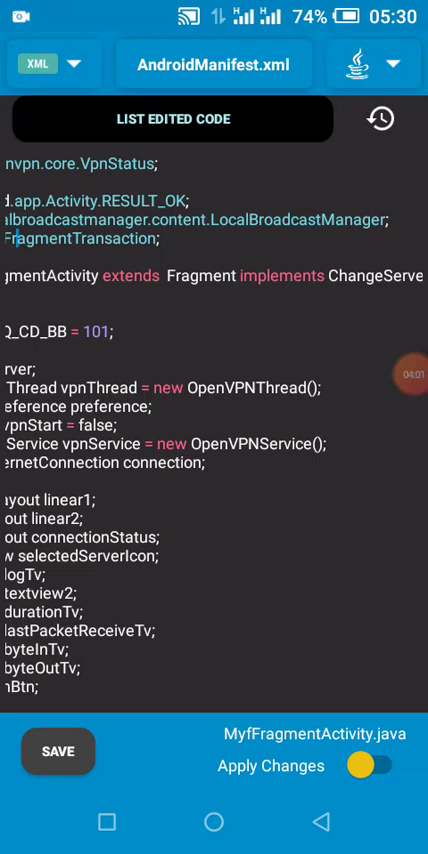
Exit MyfFragmentActivity.java's code editor to the Android home screen.
left_click(410, 374)
left_click(213, 821)
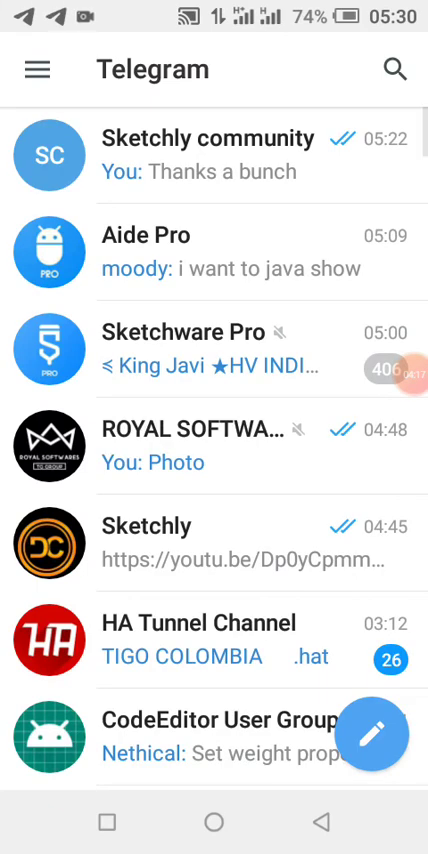
scroll(214, 450, "down", 3)
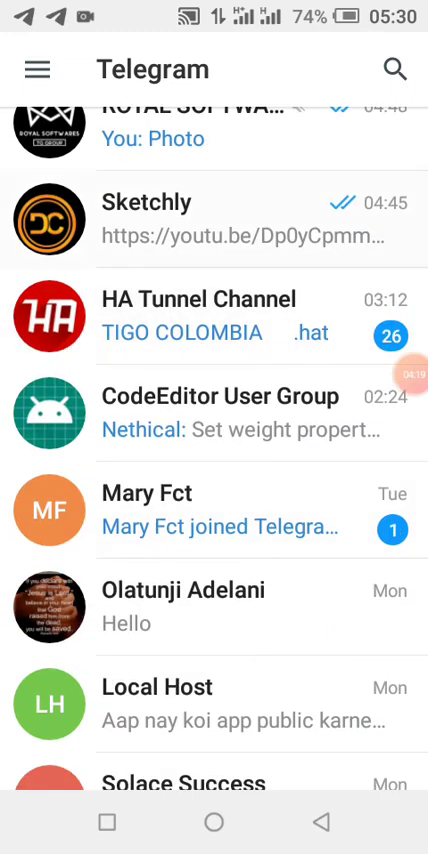
Browse the Sketchly channel's July posts, checking the base.apk post's options.
left_click(214, 218)
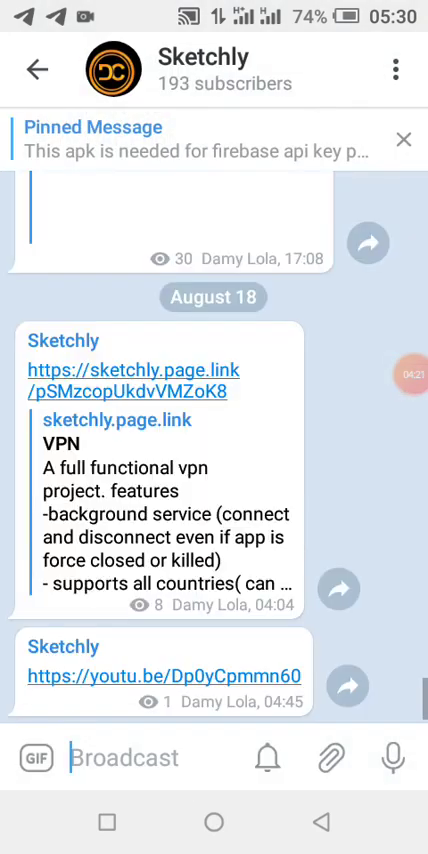
scroll(214, 440, "up", 10)
scroll(214, 440, "up", 5)
scroll(214, 440, "up", 10)
scroll(214, 440, "up", 5)
scroll(214, 440, "up", 5)
scroll(214, 440, "up", 3)
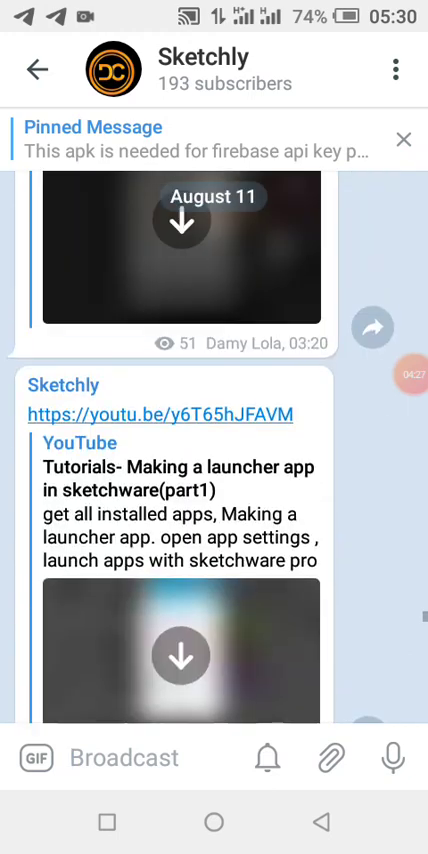
scroll(214, 440, "up", 5)
scroll(214, 440, "up", 3)
scroll(214, 440, "up", 5)
scroll(214, 440, "up", 3)
scroll(214, 440, "up", 5)
scroll(214, 440, "up", 3)
scroll(214, 440, "up", 5)
scroll(214, 440, "up", 3)
scroll(214, 440, "up", 2)
scroll(214, 440, "up", 3)
scroll(214, 440, "up", 5)
scroll(214, 440, "up", 5)
scroll(214, 440, "up", 2)
scroll(214, 440, "down", 3)
scroll(214, 440, "down", 3)
scroll(214, 440, "up", 5)
scroll(214, 440, "up", 5)
scroll(214, 440, "up", 1)
scroll(214, 440, "down", 3)
scroll(214, 440, "up", 2)
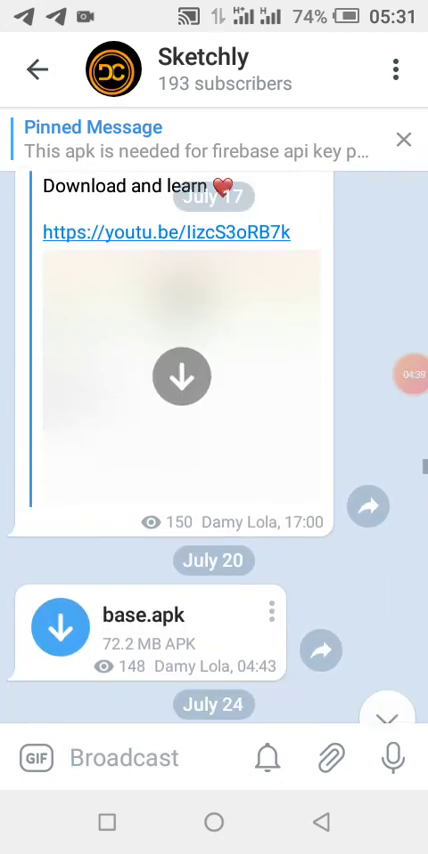
scroll(214, 440, "down", 1)
left_click(150, 575)
key("Escape")
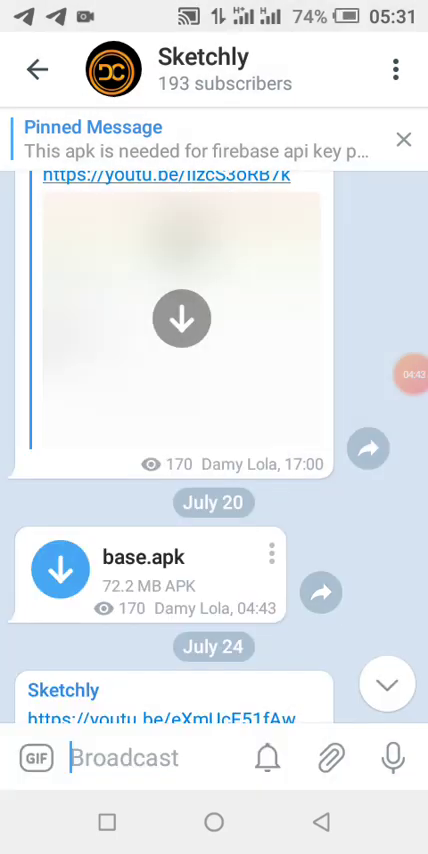
scroll(214, 440, "down", 5)
scroll(214, 440, "down", 5)
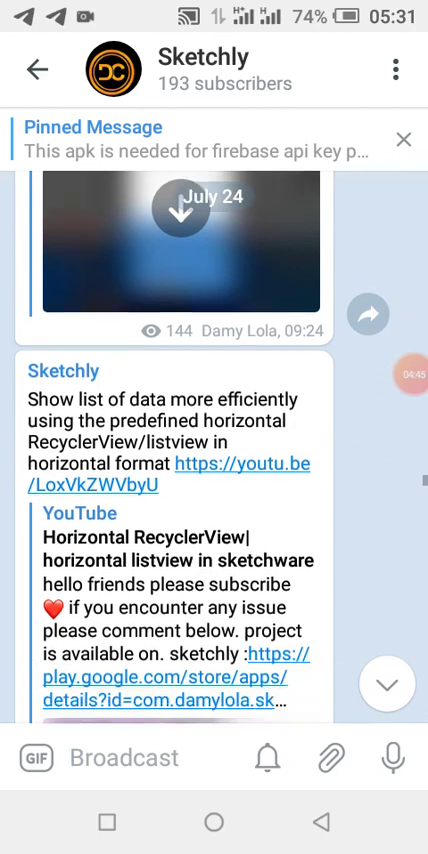
scroll(214, 440, "down", 5)
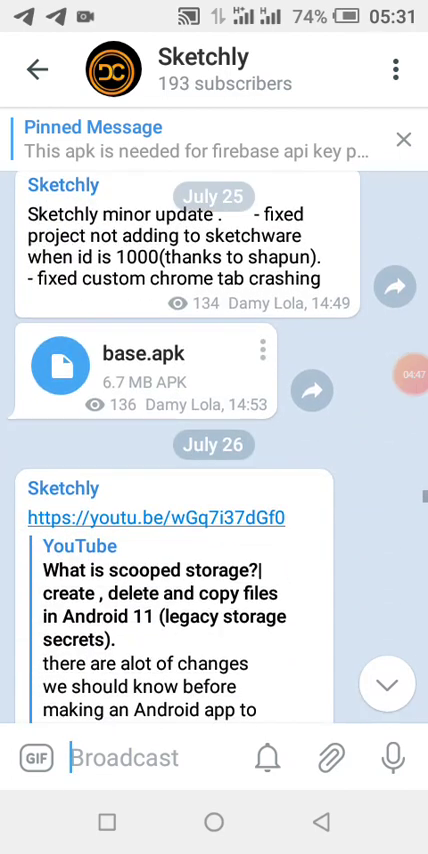